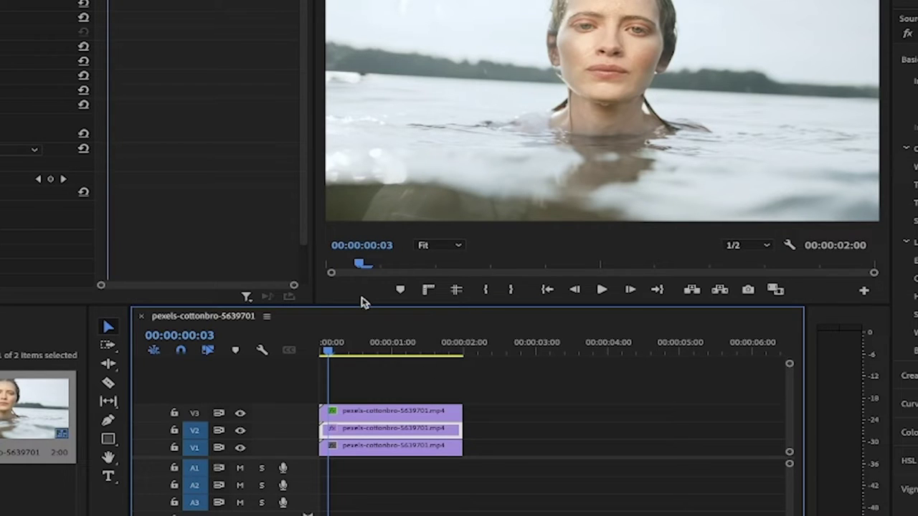
Toggle the V3 and V2 track outputs off and back on, then return the playhead to the start.
left_click(241, 414)
left_click(241, 431)
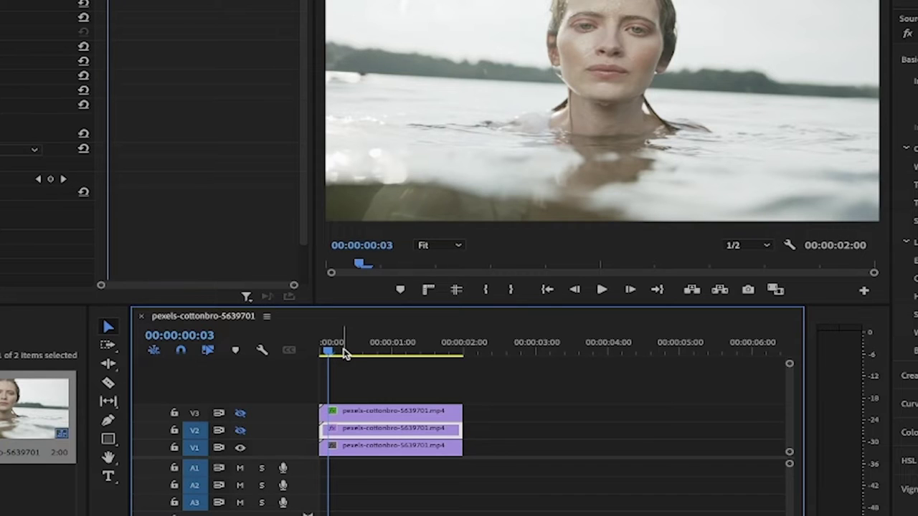
left_click(240, 414)
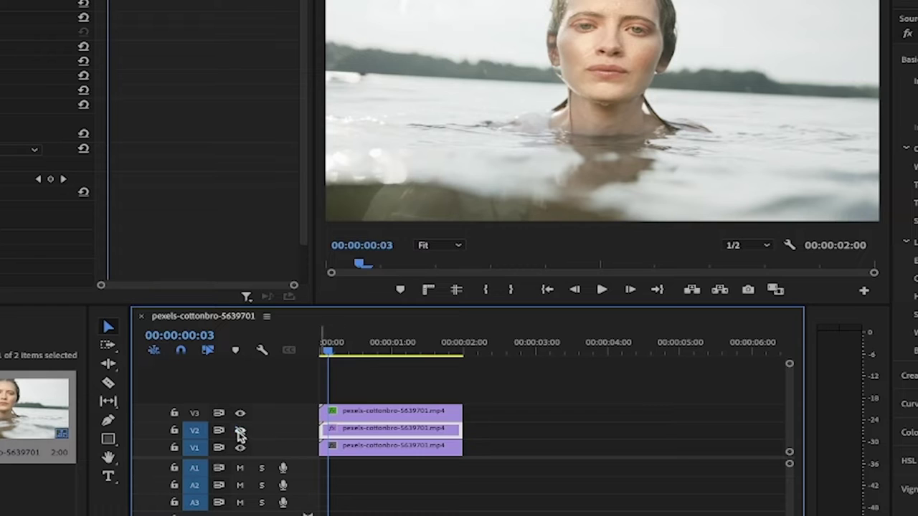
left_click(240, 430)
left_click(346, 351)
left_click_drag(346, 350, 312, 353)
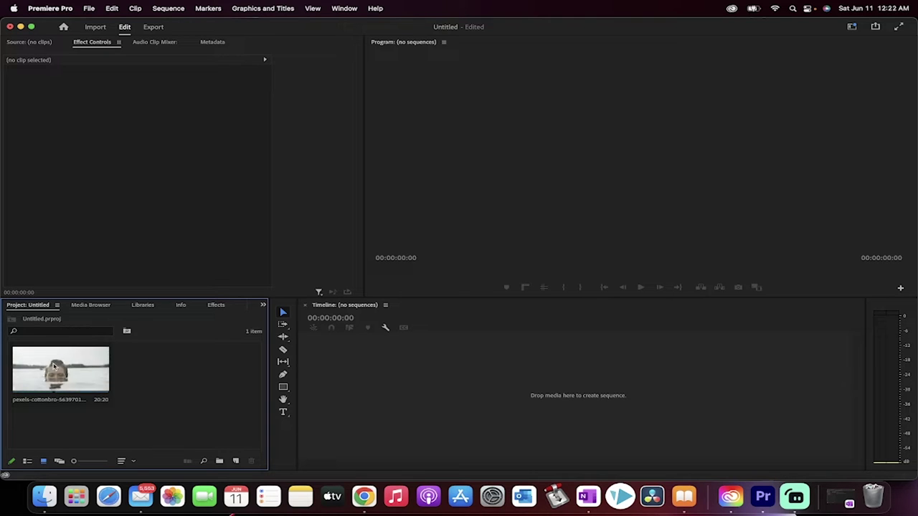
Make a sequence from pexels-cottonbro-5639701, trim the clip to 00:00:02:14, and select it.
left_click_drag(54, 367, 358, 389)
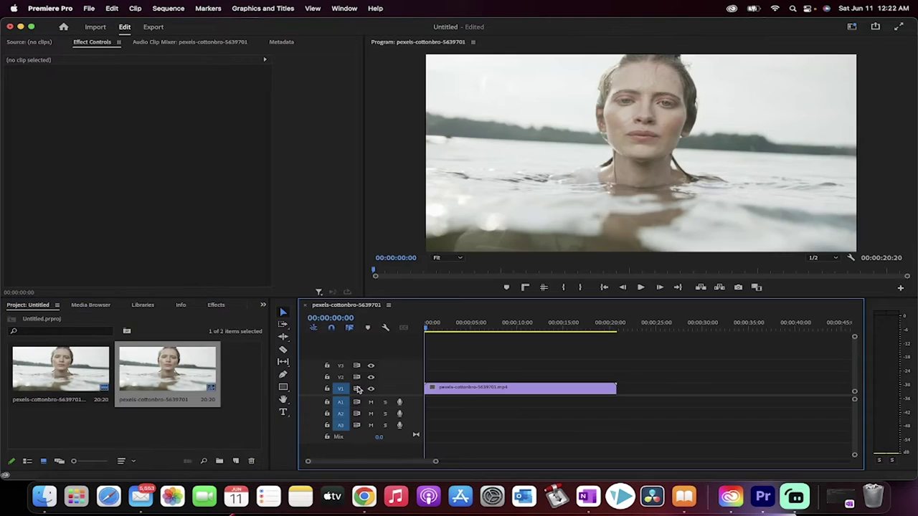
left_click_drag(436, 328, 450, 330)
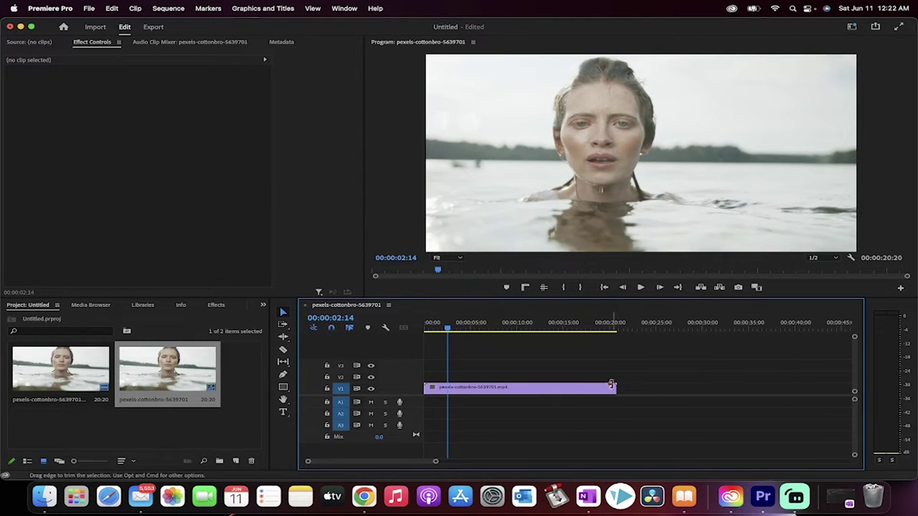
left_click_drag(614, 388, 449, 382)
key("=")
key("=")
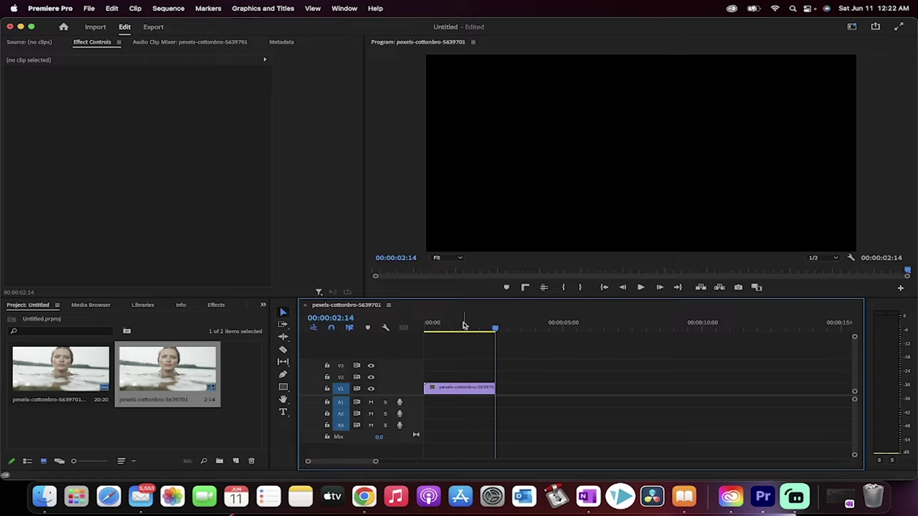
left_click_drag(463, 326, 416, 323)
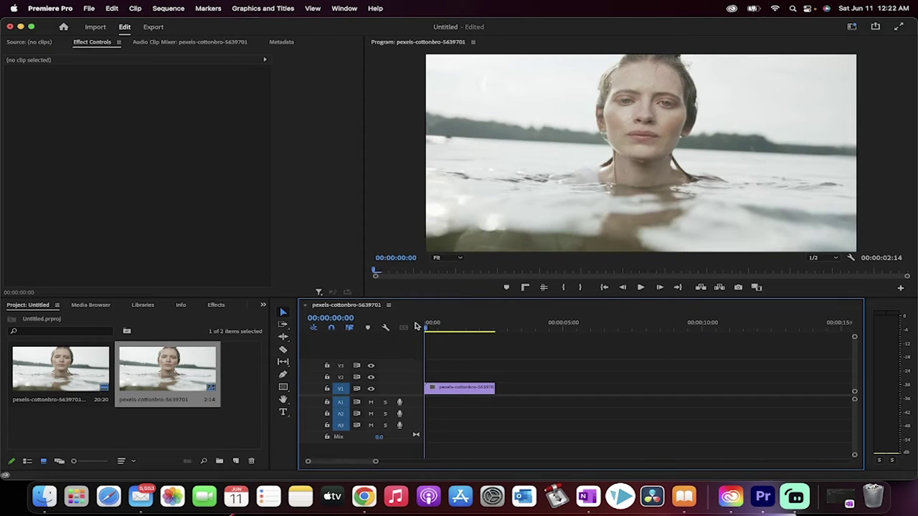
left_click(446, 391)
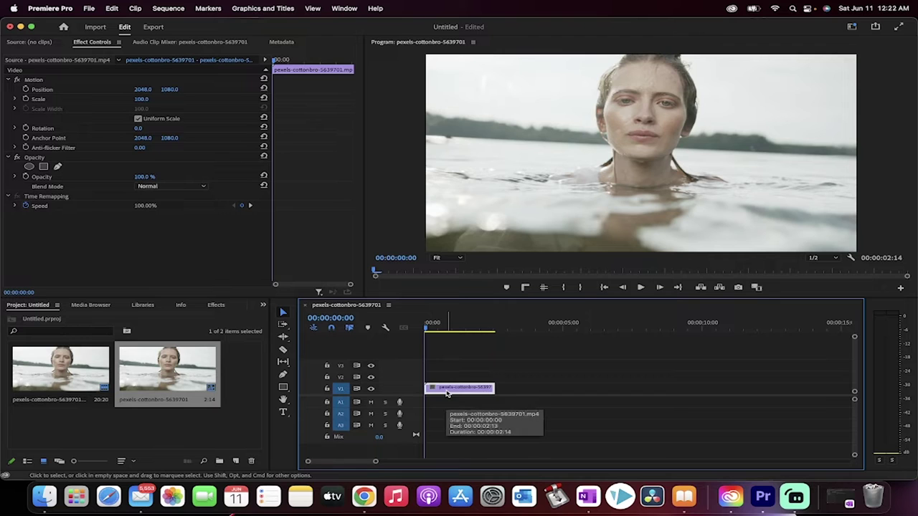
Duplicate the V1 clip onto V2 and add a pen mask to the copy's Opacity.
left_click_drag(446, 391, 445, 378)
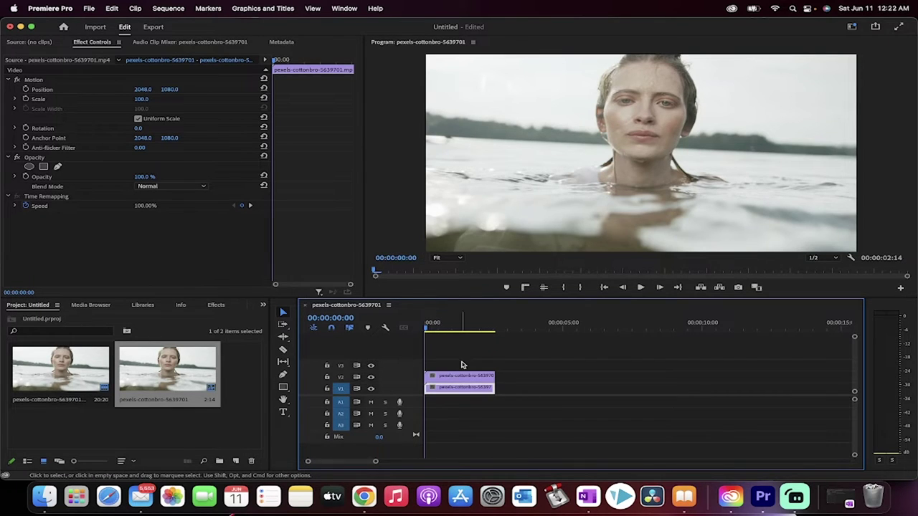
left_click(440, 378)
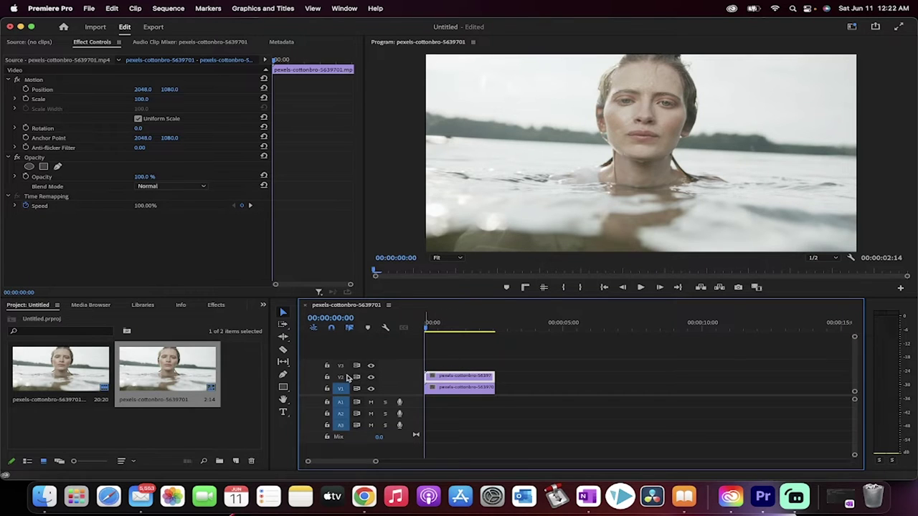
left_click(38, 160)
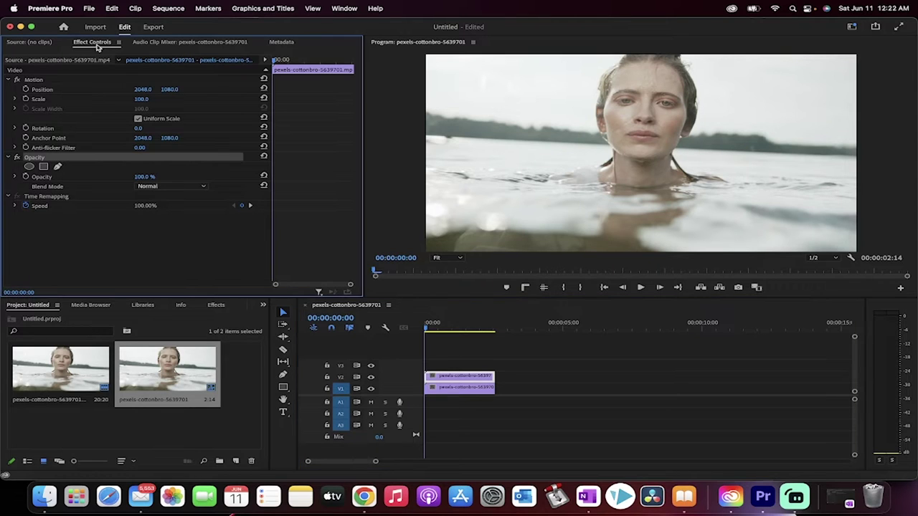
left_click(57, 168)
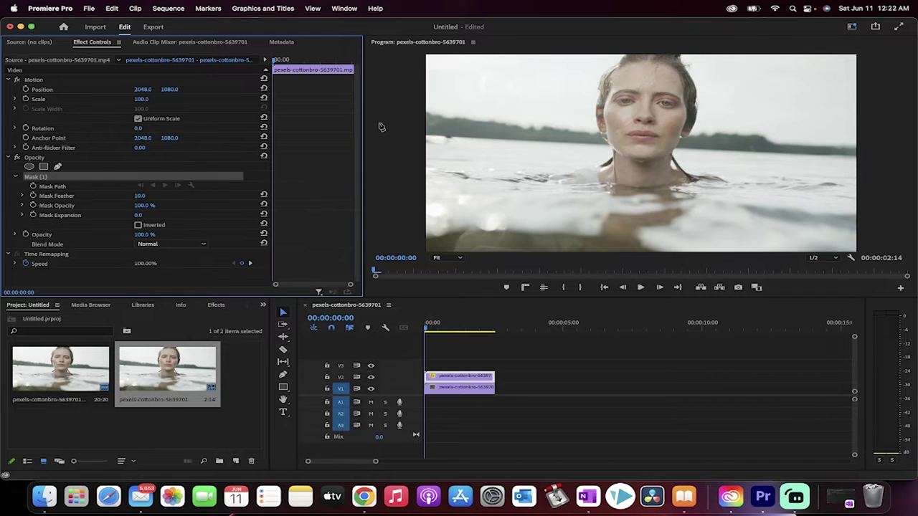
Trace mask points from the top of the head down the face's left side to the neck.
left_click(642, 69)
left_click(617, 77)
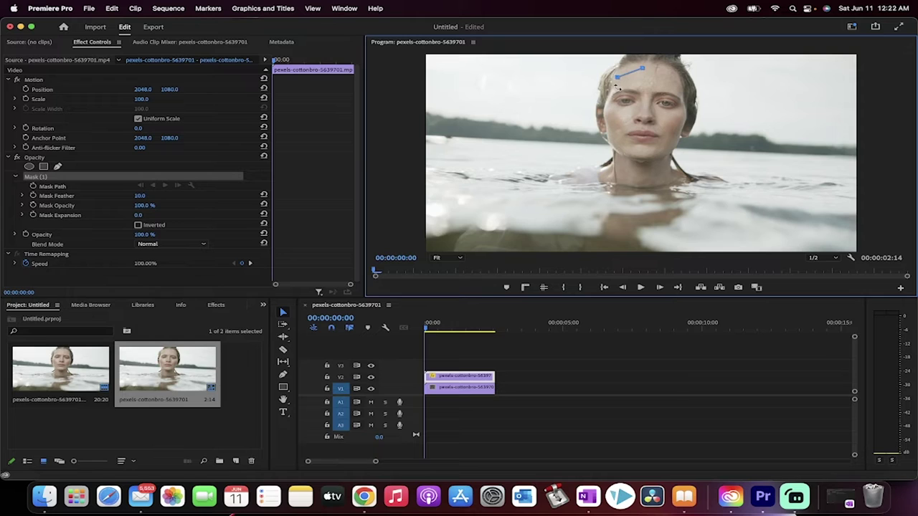
left_click(612, 99)
left_click(609, 114)
left_click(610, 131)
left_click(615, 145)
left_click(618, 164)
Continue the mask up the right side, close it at the first point, and select Mask (1).
left_click(677, 179)
left_click(666, 165)
left_click(667, 153)
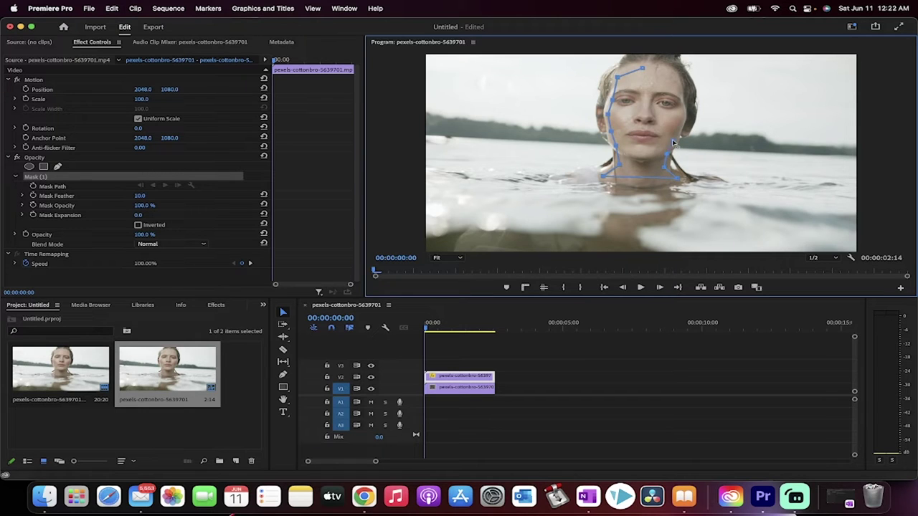
left_click(673, 141)
left_click(679, 122)
left_click(672, 86)
left_click(644, 68)
left_click(59, 178)
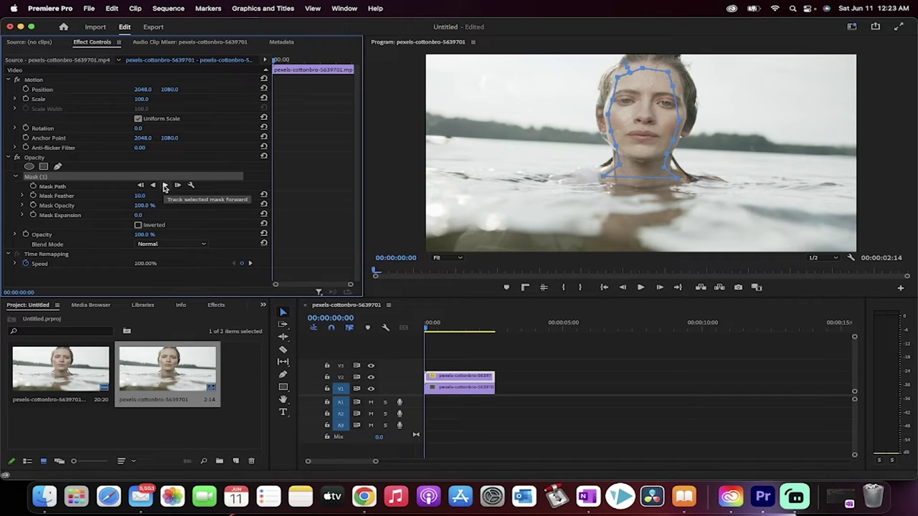
Track Mask (1) through the clip, check the result, and return to frame 0.
left_click(164, 186)
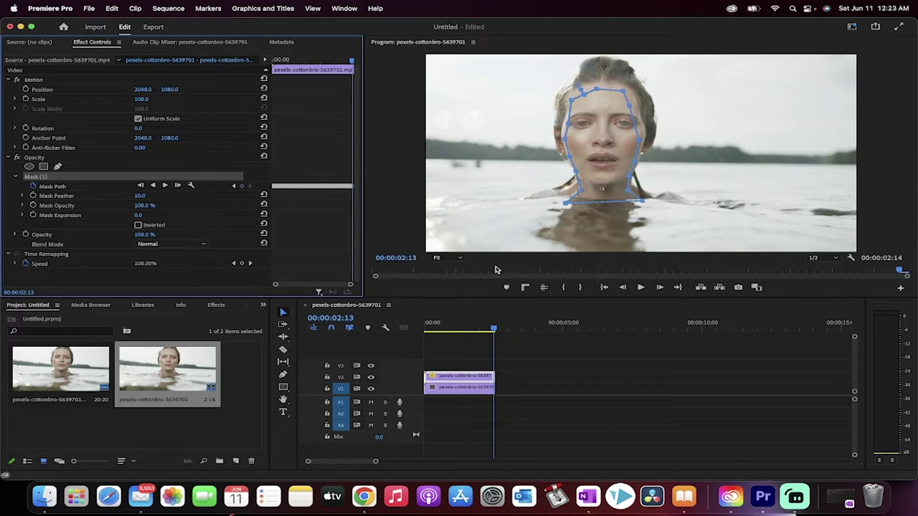
mouse_move(456, 322)
left_mouse_down()
mouse_move(432, 322)
mouse_move(453, 322)
left_mouse_up()
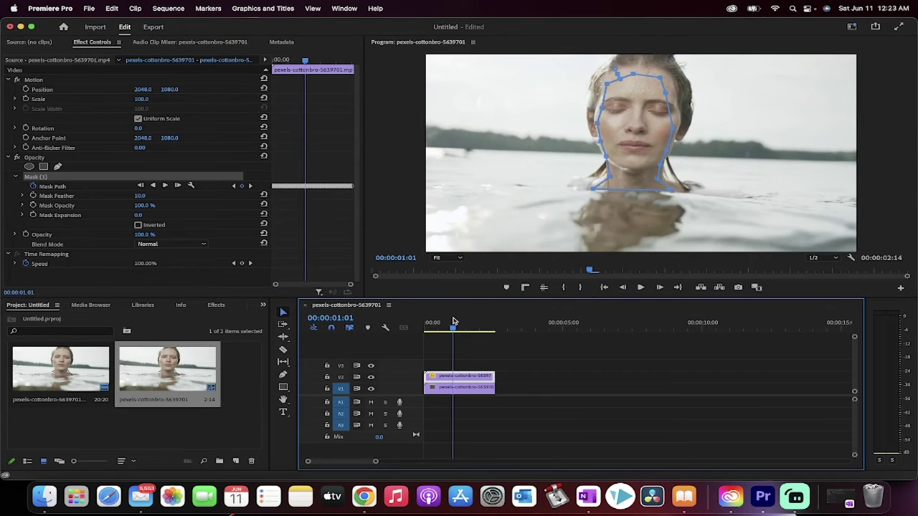
left_click(192, 187)
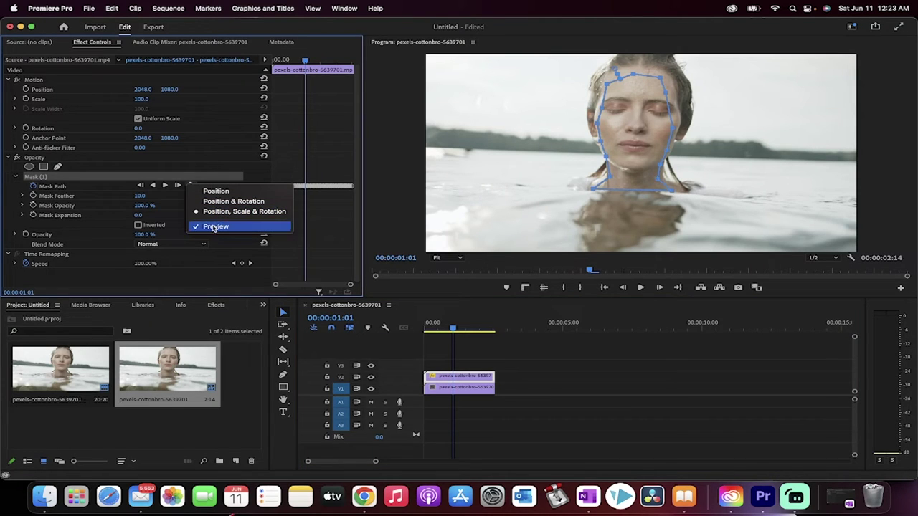
left_click(154, 183)
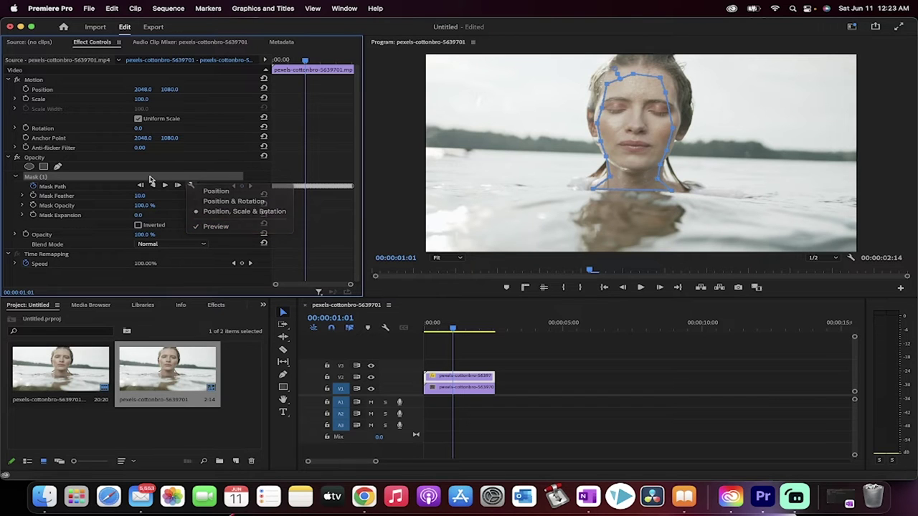
left_click_drag(451, 330, 425, 330)
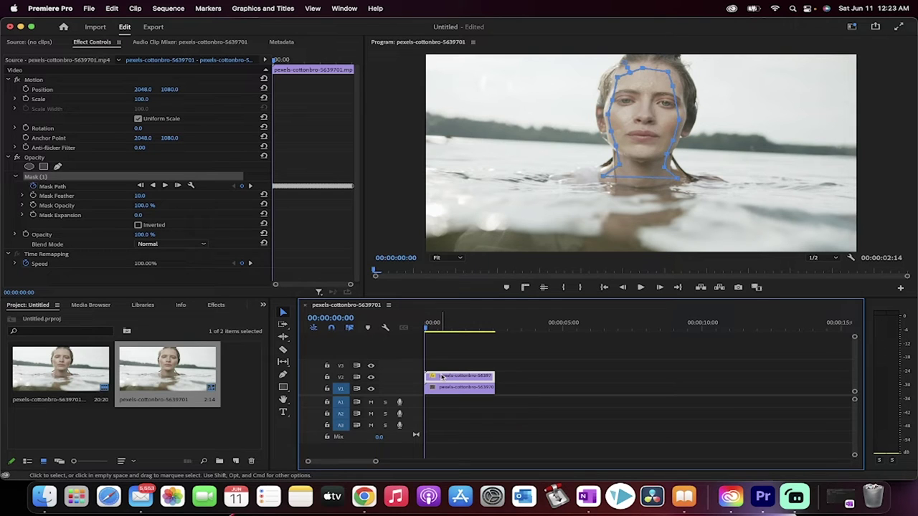
Switch to the Color workspace via Window > Workspaces > Color.
left_click(345, 8)
mouse_move(356, 27)
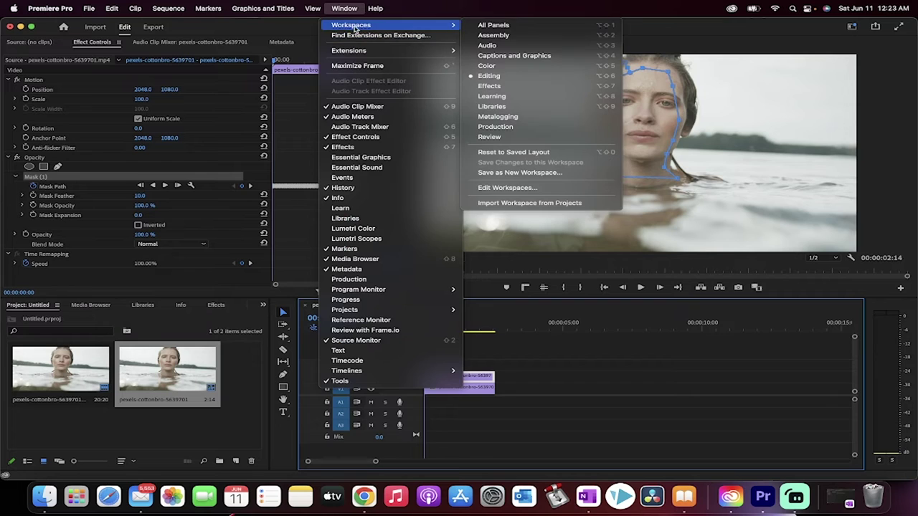
left_click(502, 66)
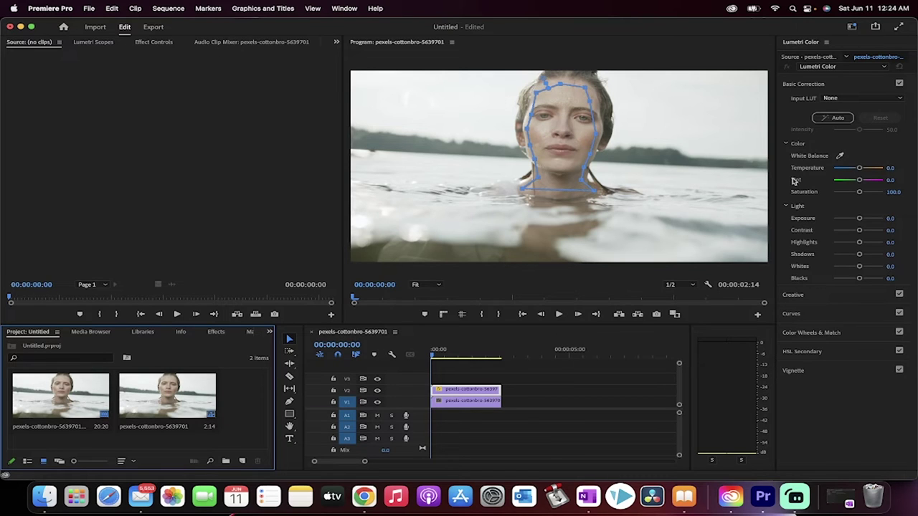
Warm the face clip to Temperature 25.5 and slightly adjust its Exposure.
left_click_drag(860, 169, 864, 170)
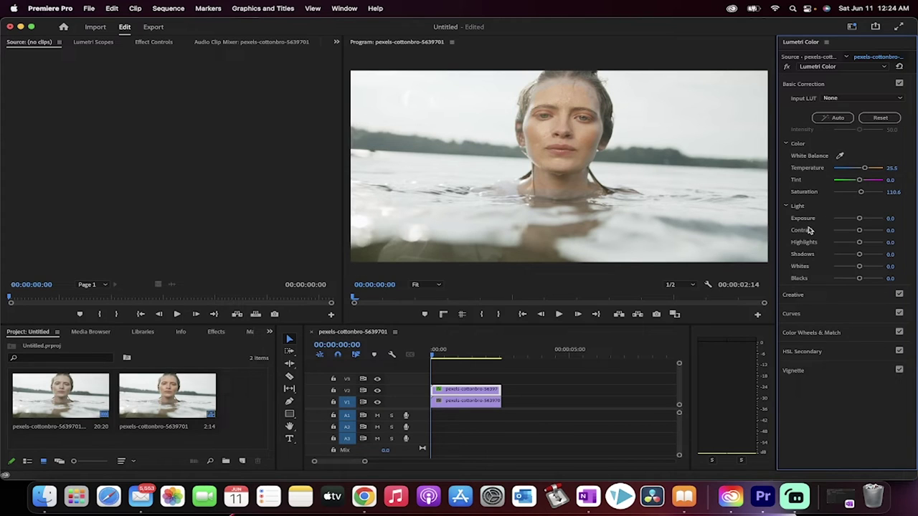
left_click_drag(861, 220, 860, 221)
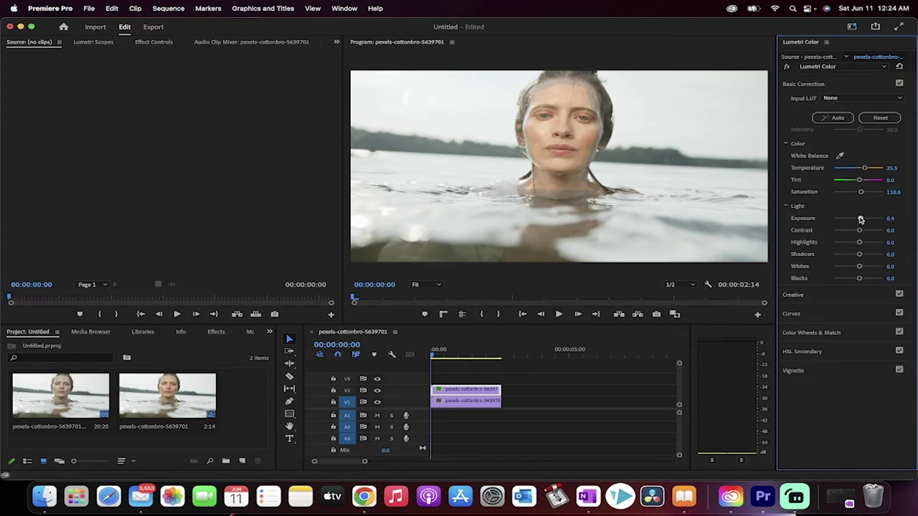
left_click_drag(860, 220, 860, 219)
Raise HSL Secondary Sharpen to 10.6 and show the Mask (1) outline.
left_click(795, 353)
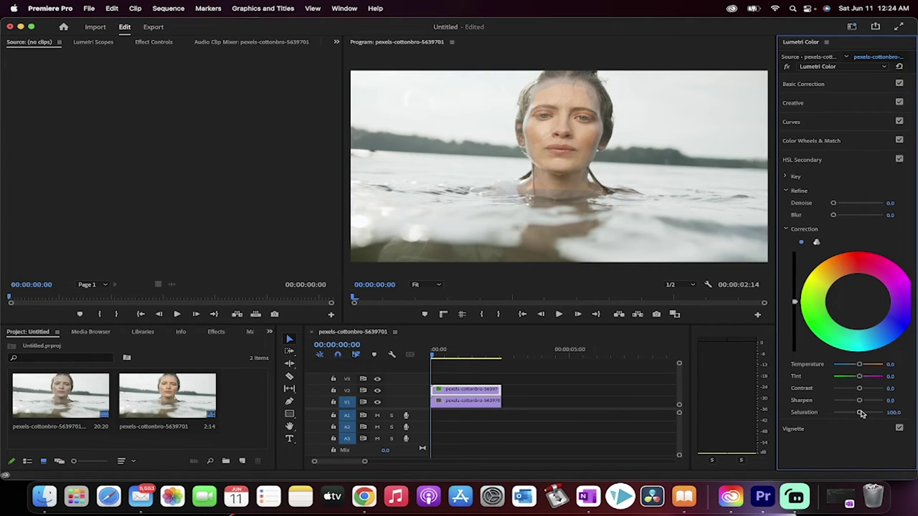
left_click_drag(860, 405, 861, 405)
left_click(153, 43)
left_click(33, 178)
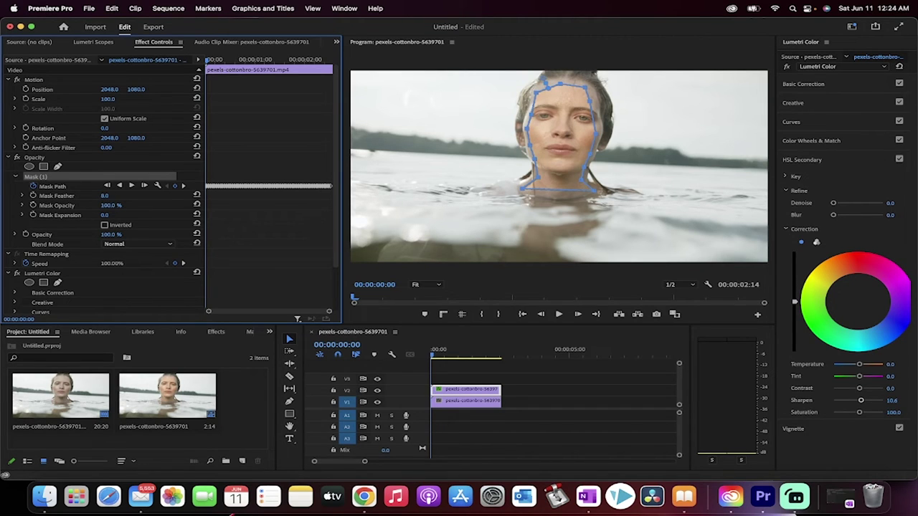
Widen the face mask's feather to 179.0, then deselect the clip.
left_click_drag(540, 72, 538, 68)
left_click_drag(108, 195, 109, 195)
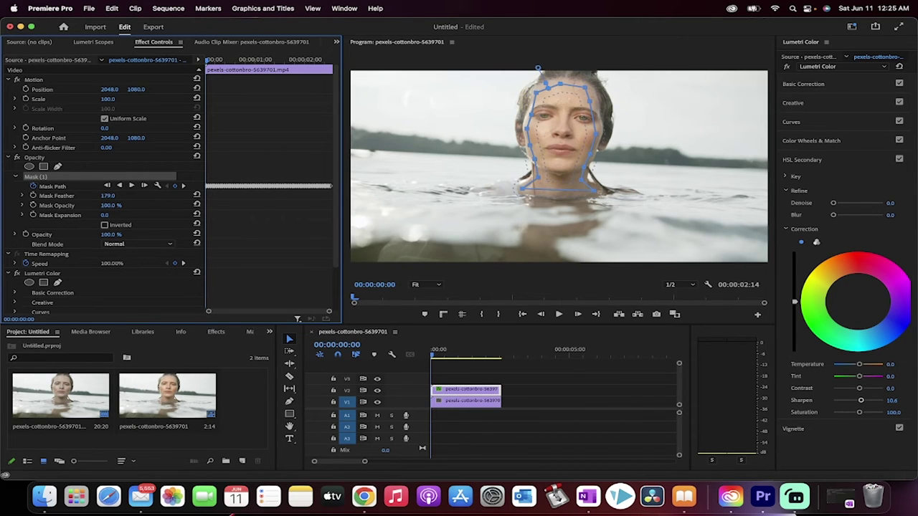
left_click(447, 365)
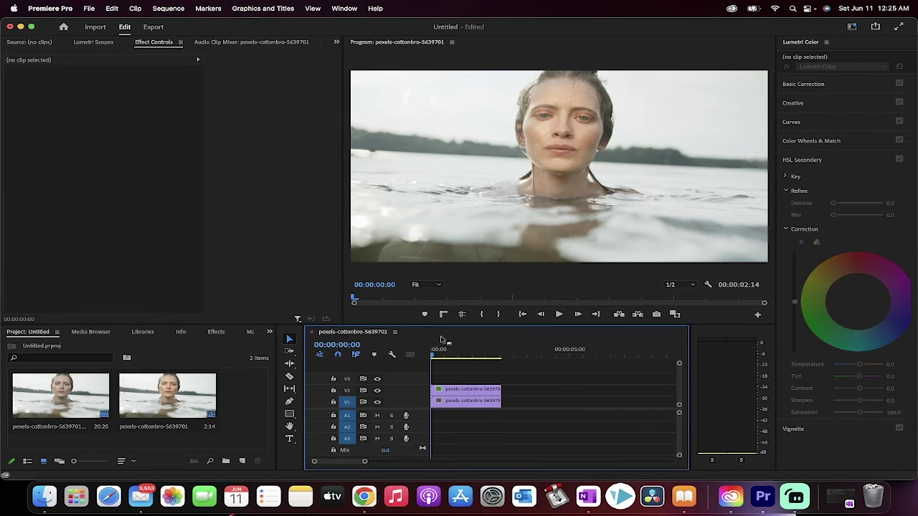
key("space")
left_click(574, 157)
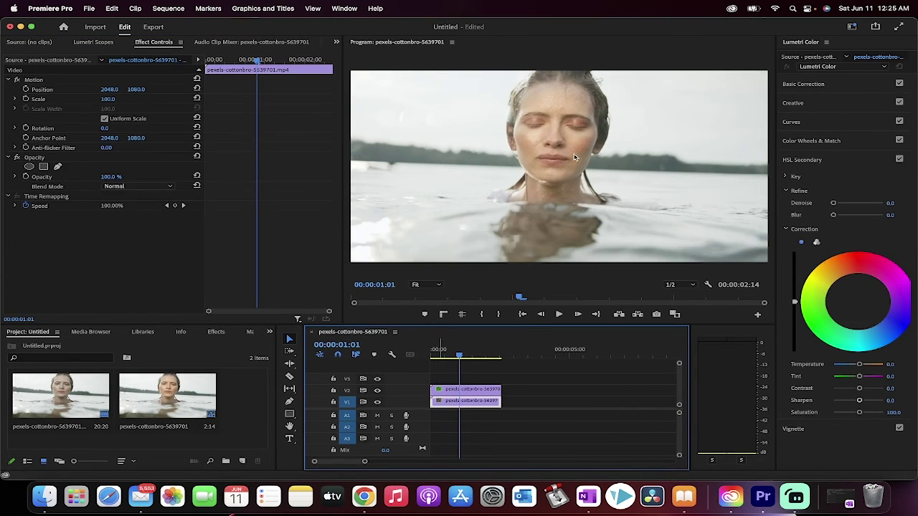
left_click(377, 391)
left_click(377, 391)
key("space")
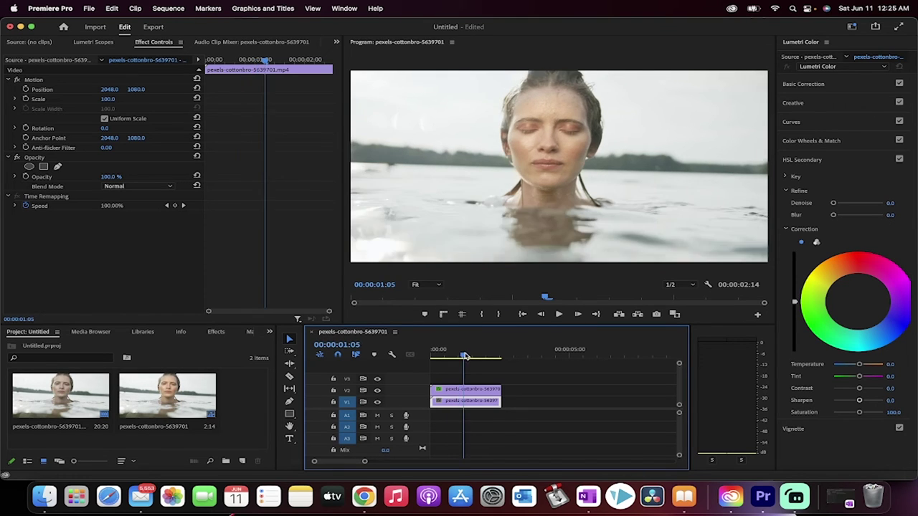
key("space")
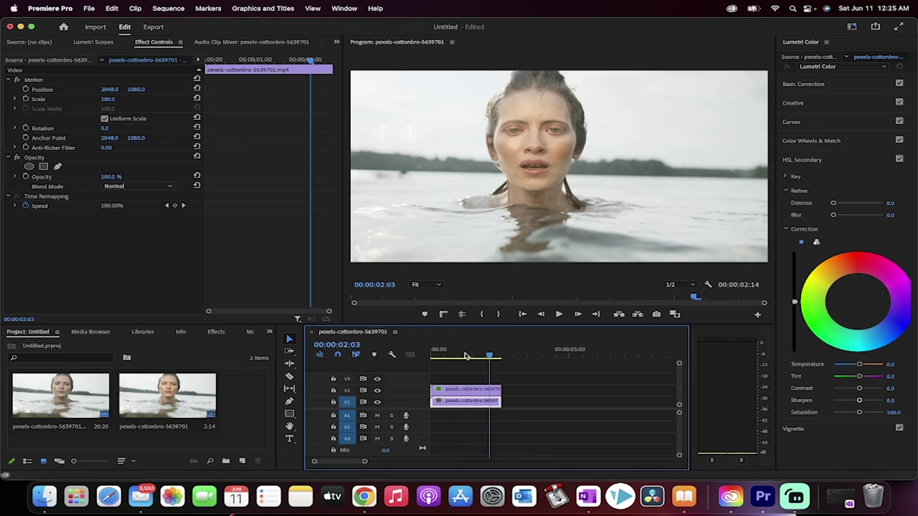
left_click(450, 355)
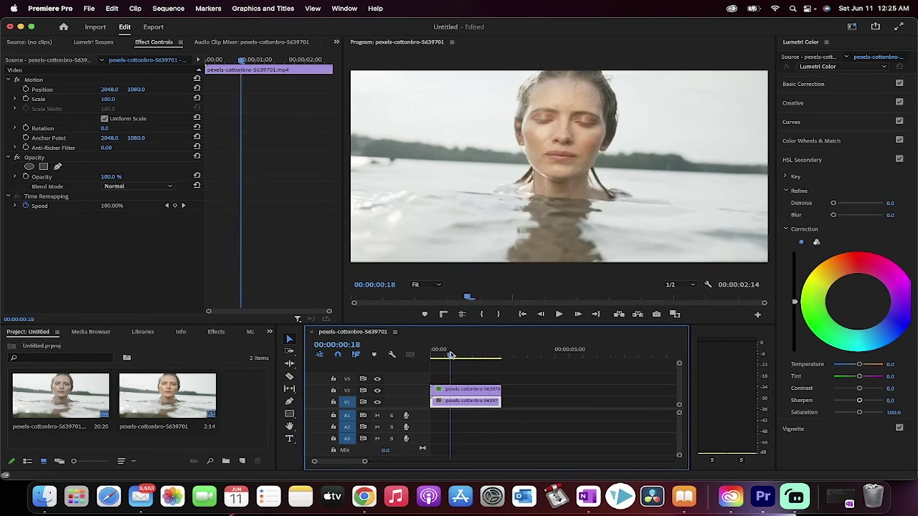
key("Home")
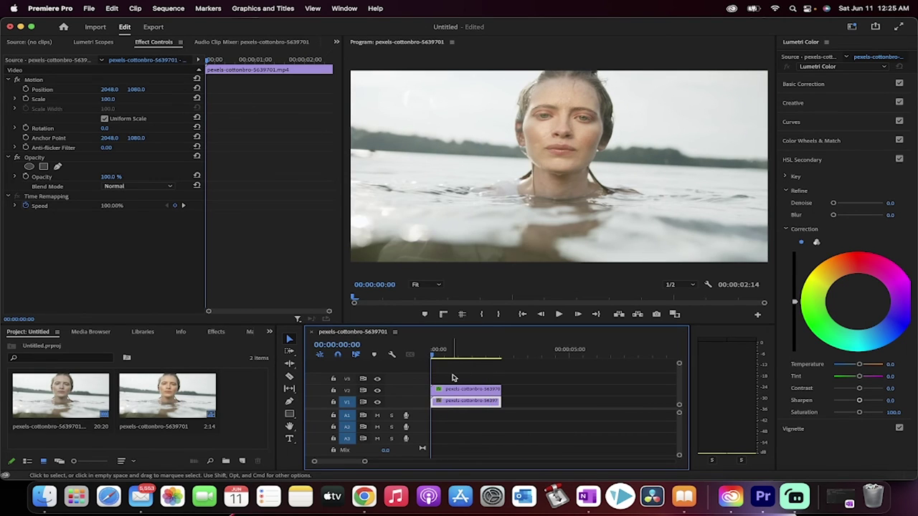
left_click(453, 378)
left_click(453, 391)
left_click(451, 403)
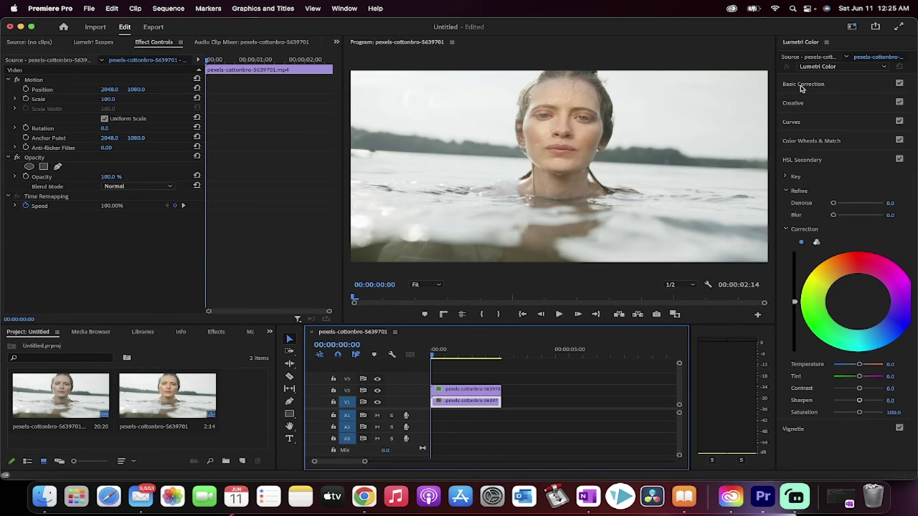
left_click(801, 86)
Cool the V1 background to Temperature -12.8, play back to compare, and select the V2 clip.
left_click_drag(860, 171, 855, 171)
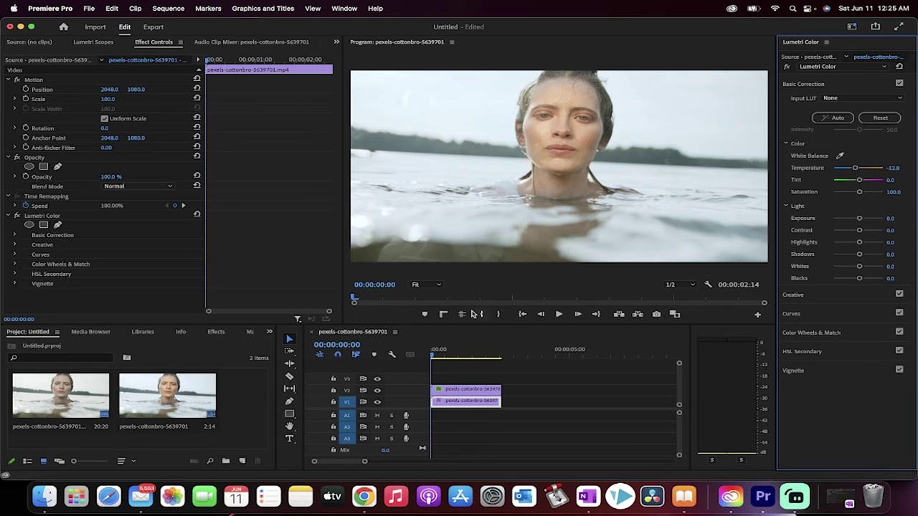
left_click(444, 359)
key("space")
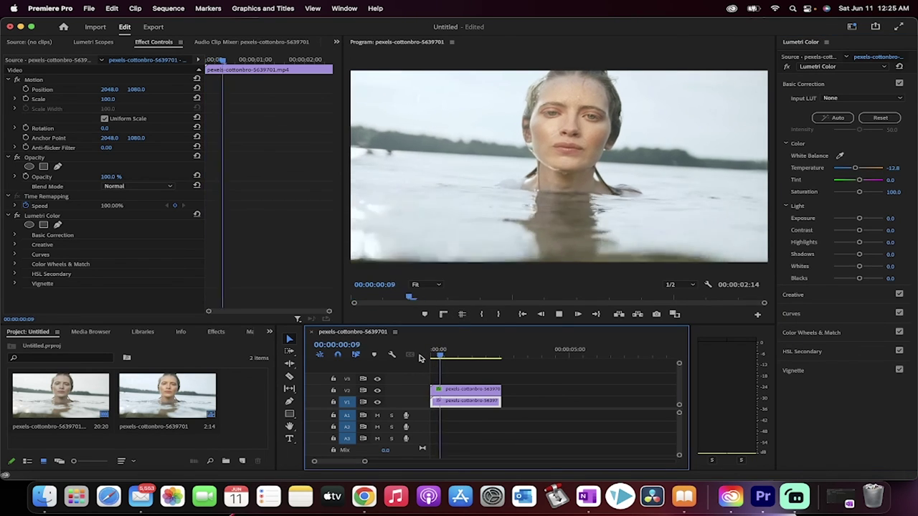
left_click(443, 388)
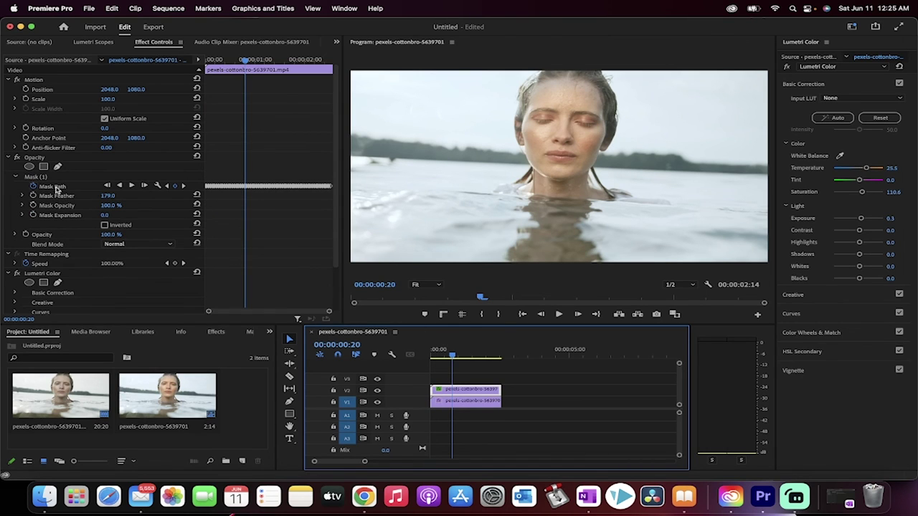
Drag a Mask Path vertex to refit the mask around the top of the head.
left_click(54, 187)
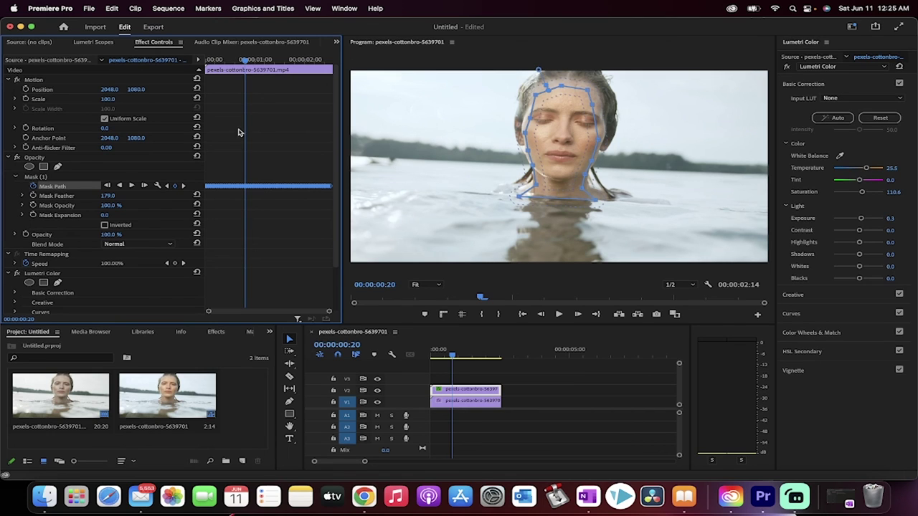
left_click_drag(562, 86, 544, 88)
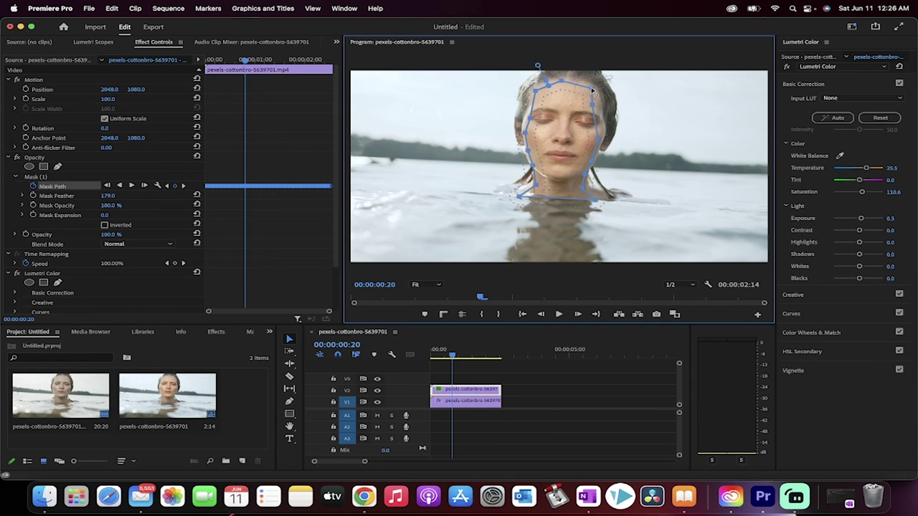